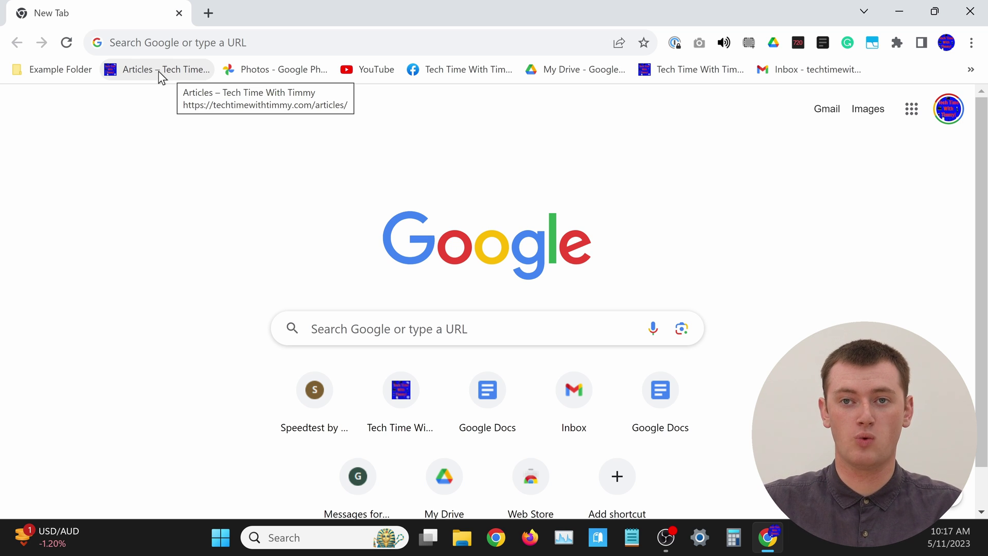
Step: Move the Articles – Tech Time With Timmy bookmark between the Facebook and My Drive bookmarks on the bookmarks bar
drag(150, 72, 511, 63)
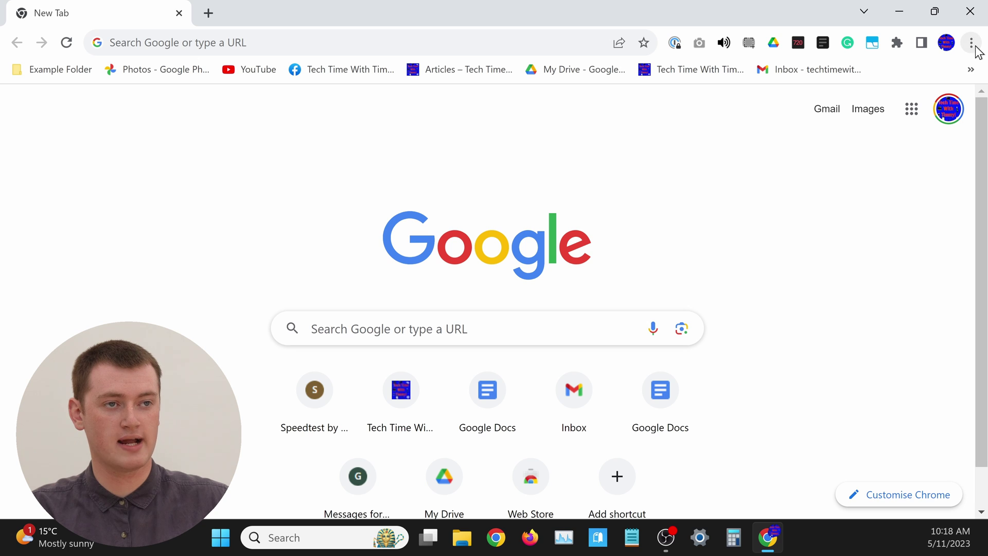
Step: Open the browser's side panel and set it to show Bookmarks
click(919, 44)
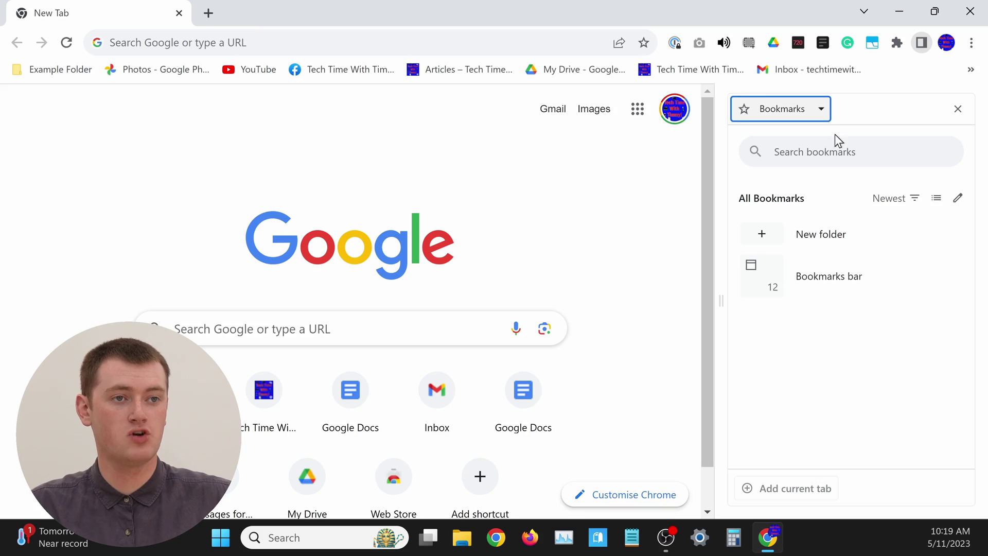
click(814, 120)
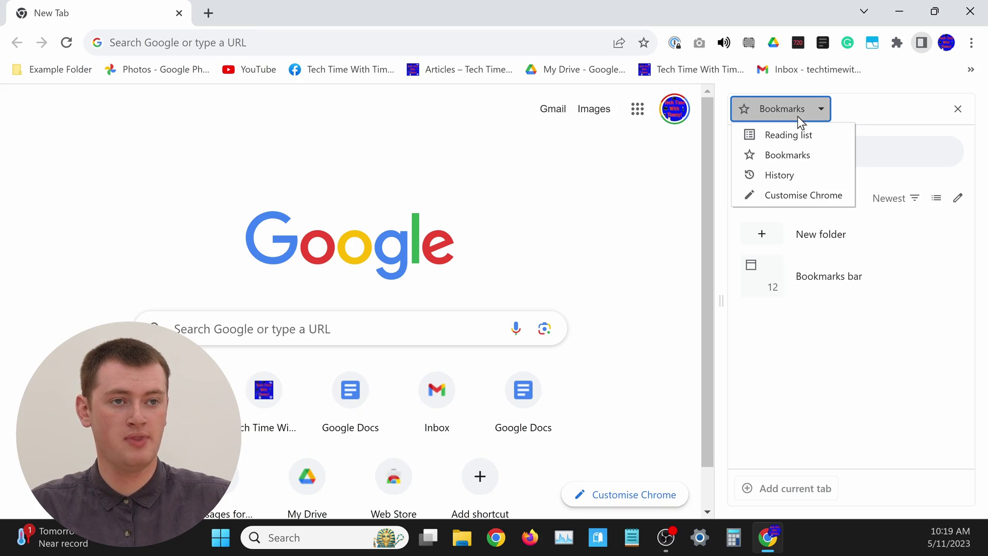
click(848, 109)
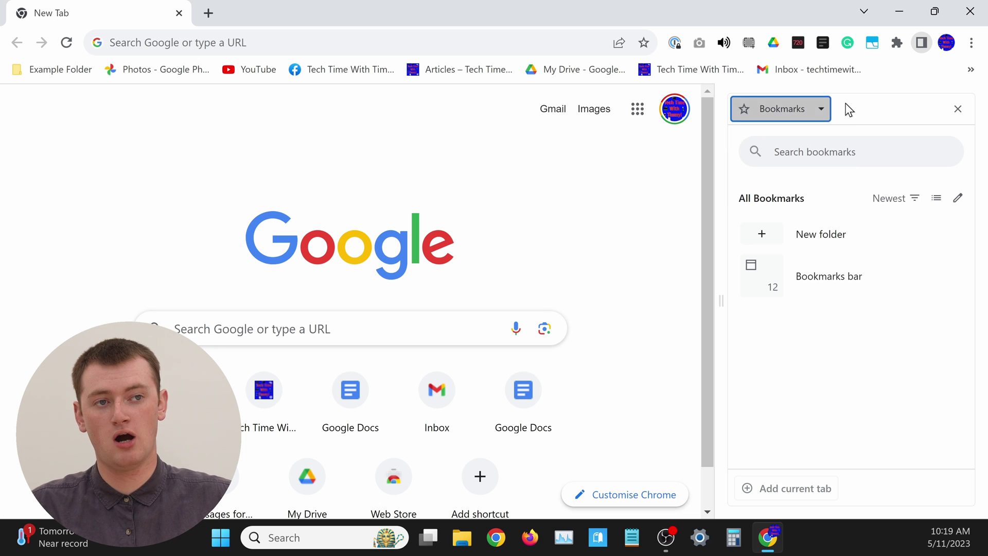
click(806, 112)
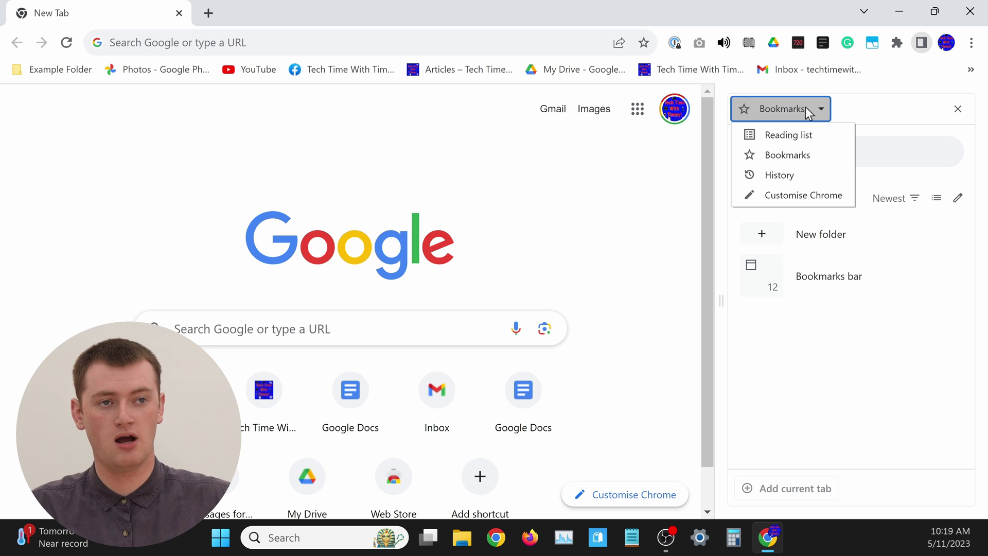
click(828, 156)
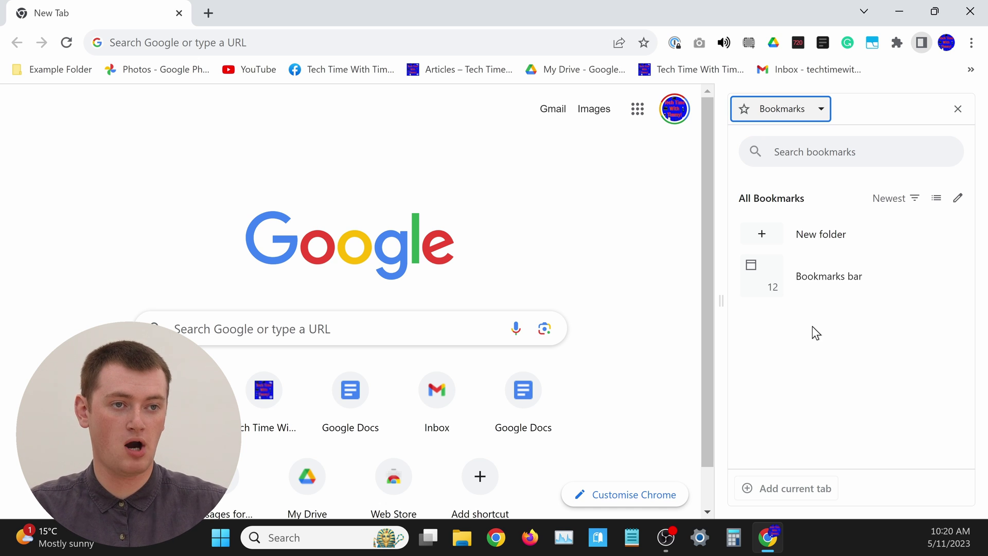
Step: Open the Bookmarks bar folder in the side panel and sort its bookmarks by A to Z
click(819, 279)
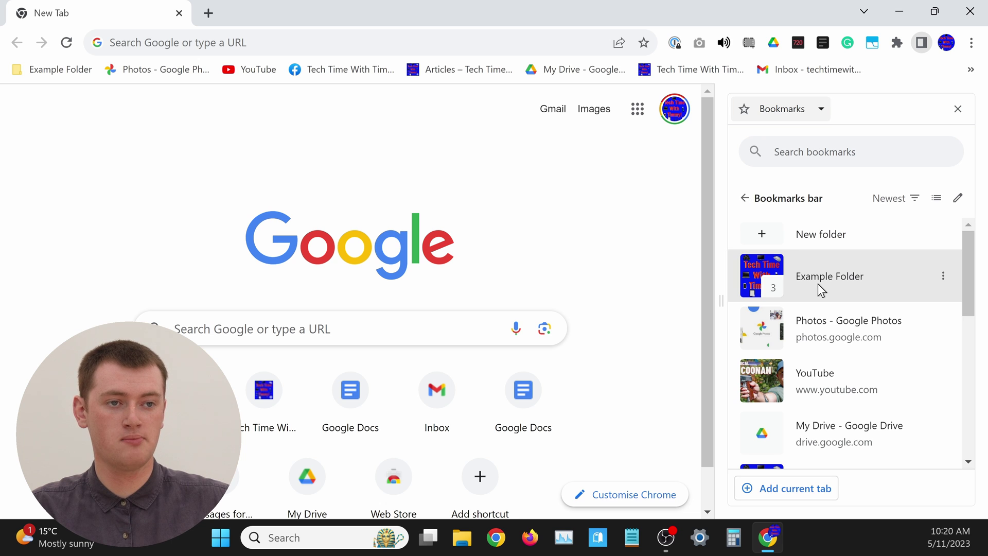
drag(970, 288, 985, 479)
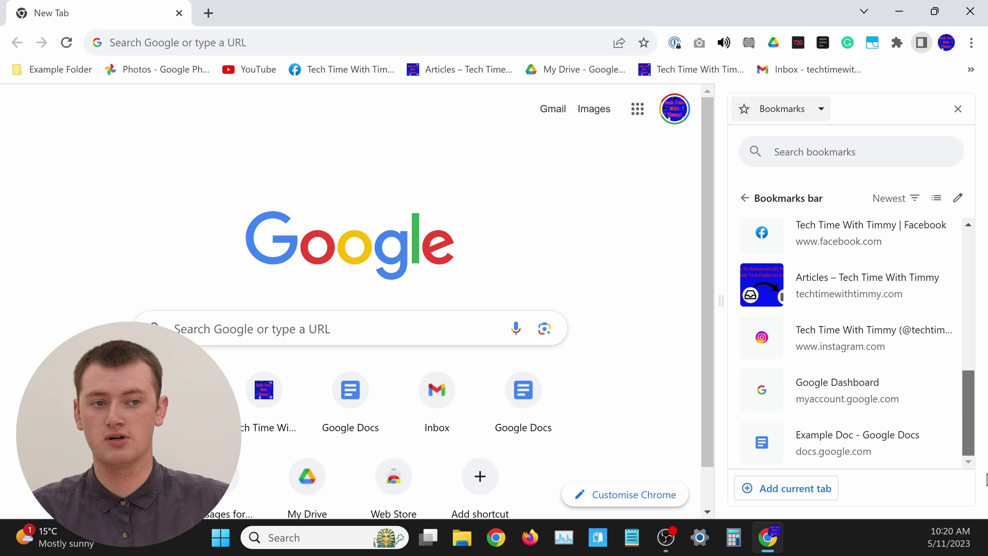
drag(970, 415, 898, 237)
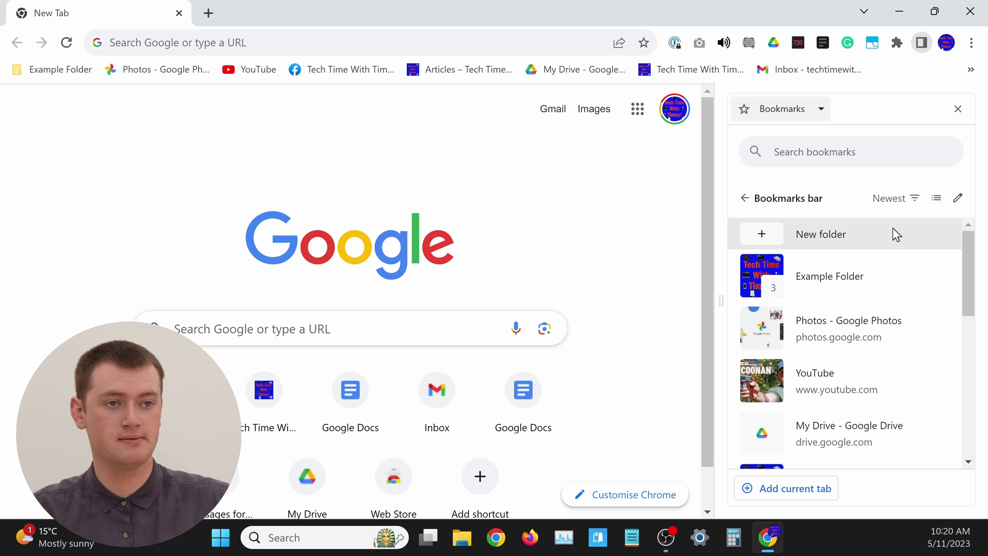
click(912, 201)
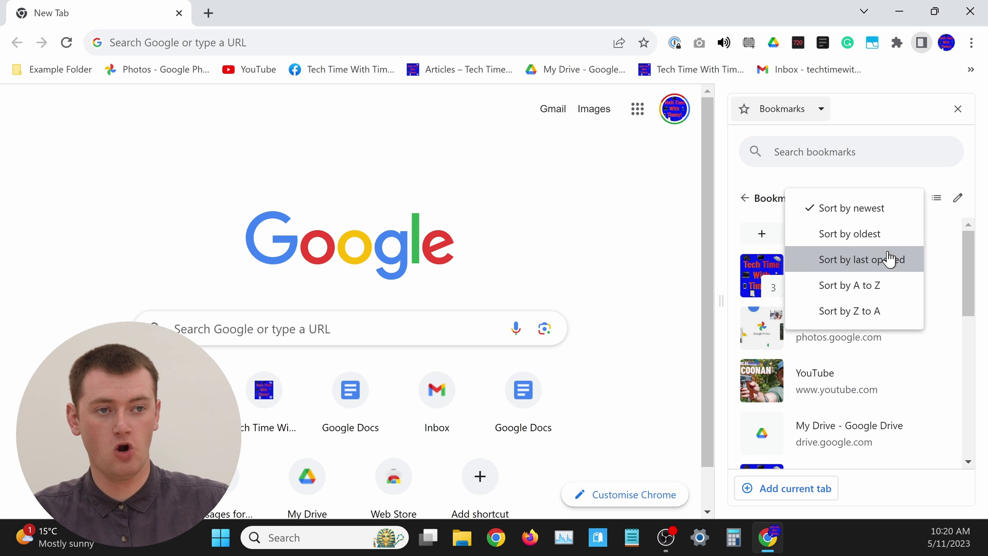
click(865, 286)
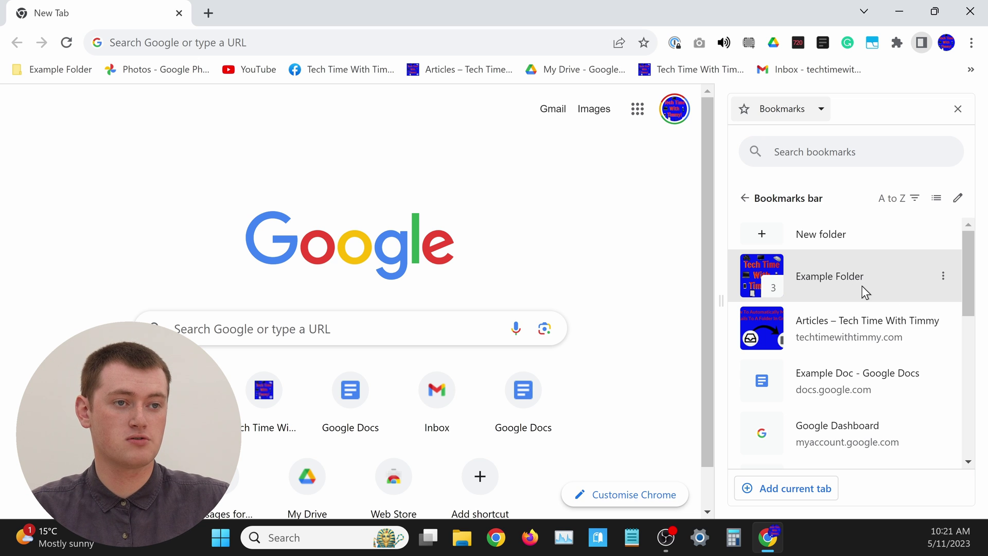
Step: Look at the order of the bookmarks inside Example Folder in the side panel and return to the Bookmarks bar folder
click(861, 278)
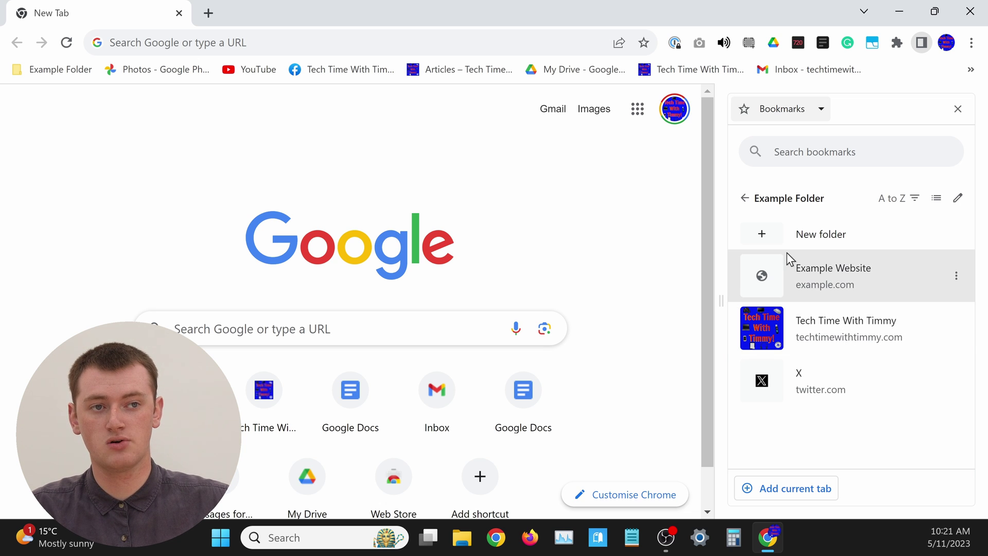
click(742, 201)
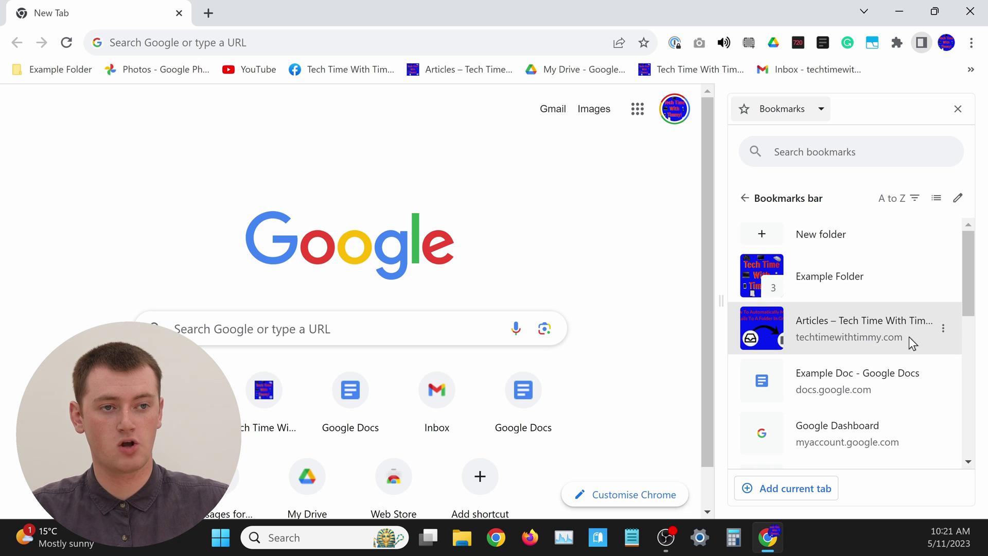
drag(974, 274, 974, 296)
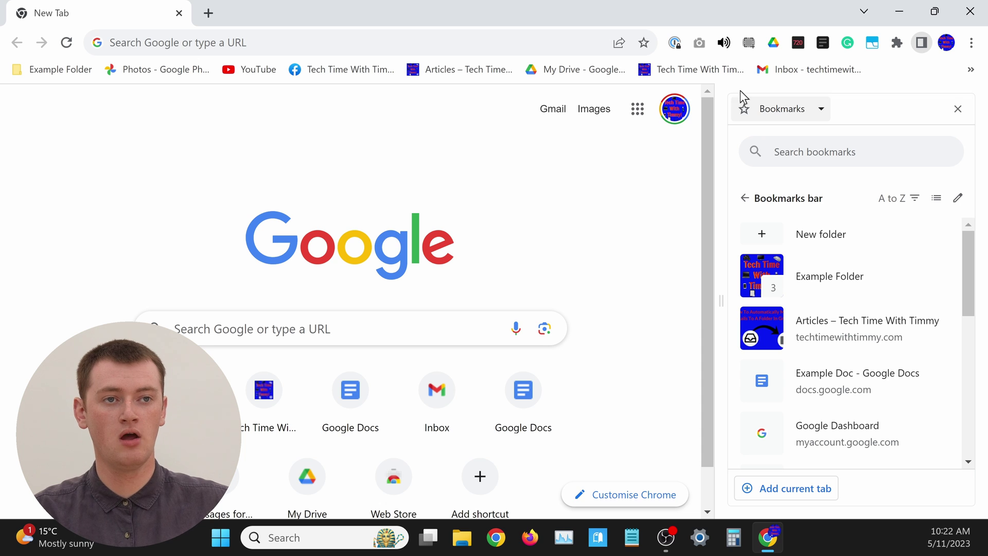
Step: Check the bookmark order in the browser's main bookmarks list and dismiss it
click(972, 43)
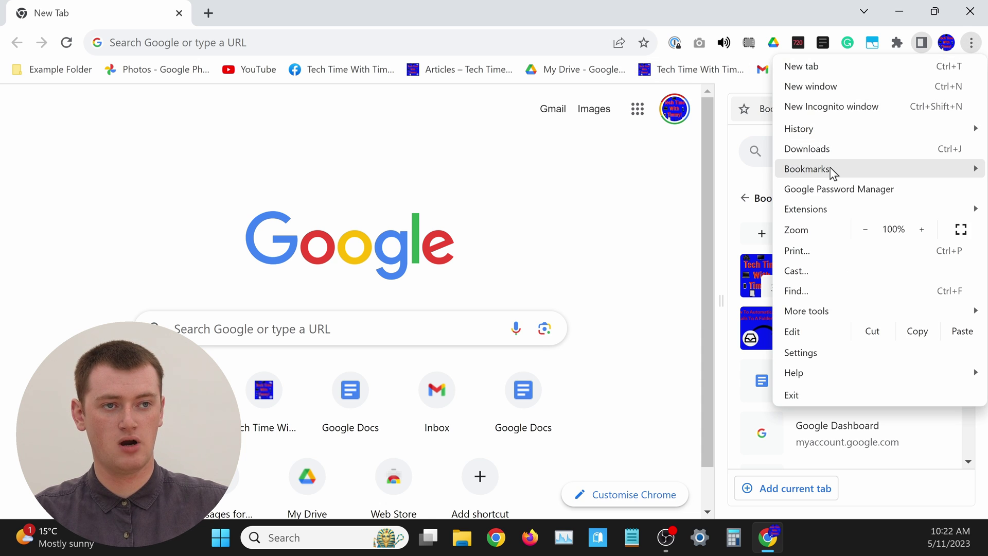
mouse_move(830, 172)
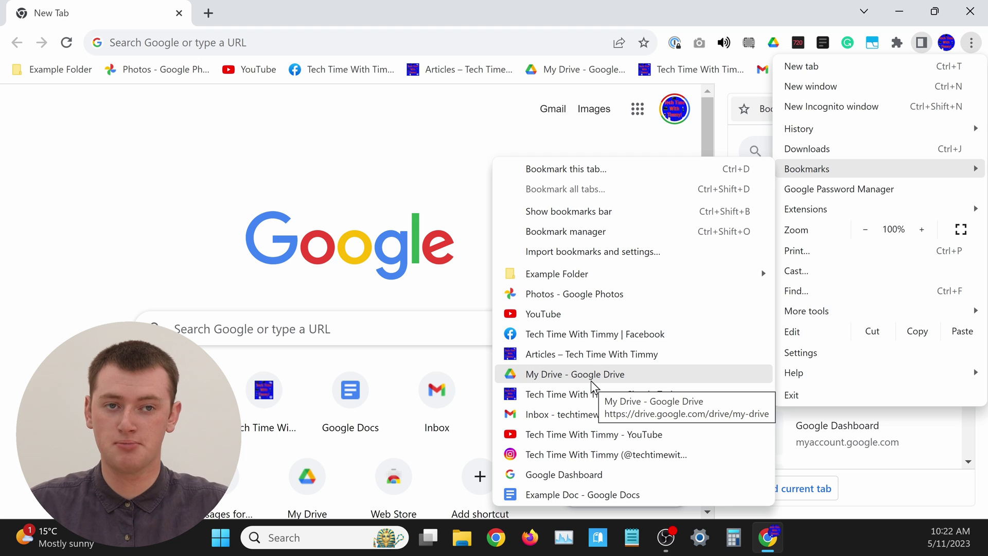
click(431, 160)
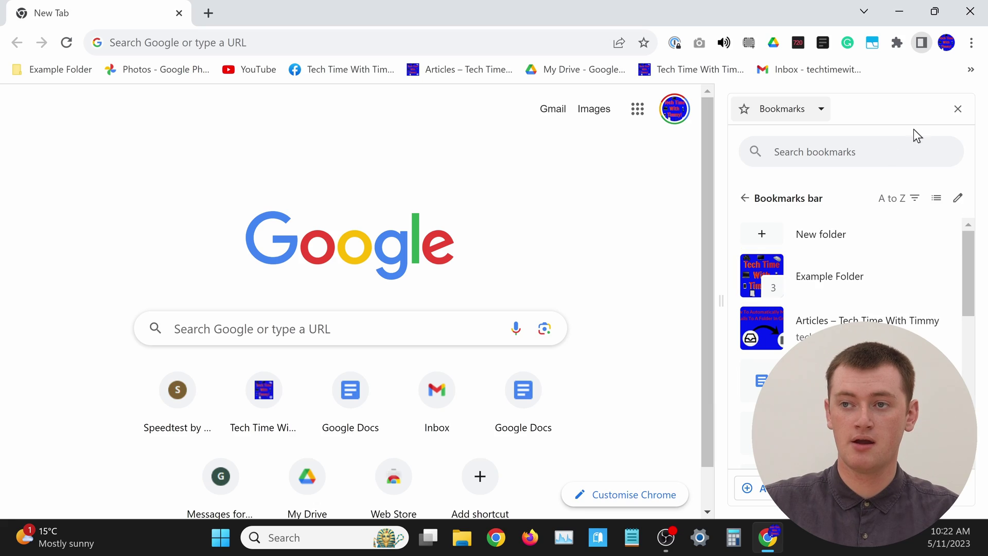
Step: Close the bookmarks side panel and open the Bookmark manager
click(957, 109)
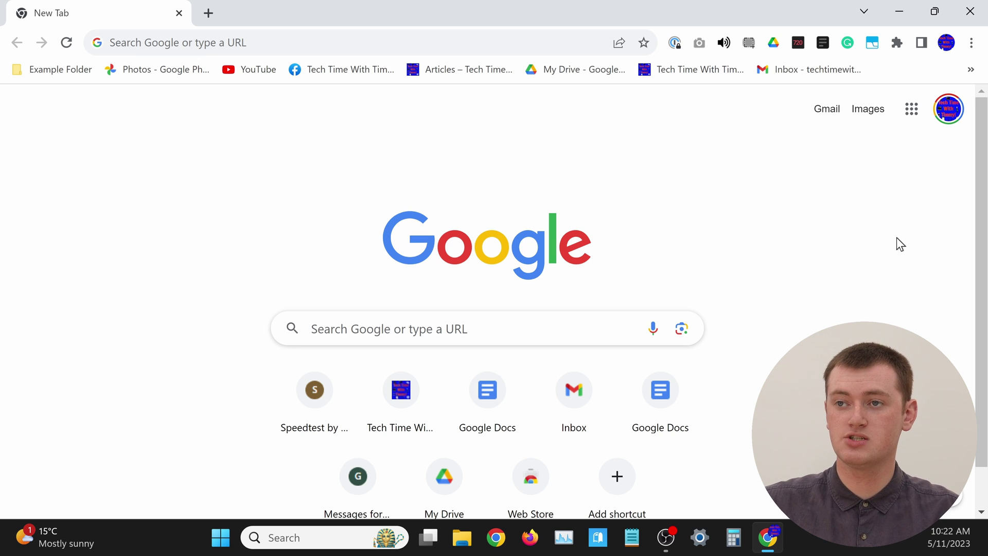
click(969, 44)
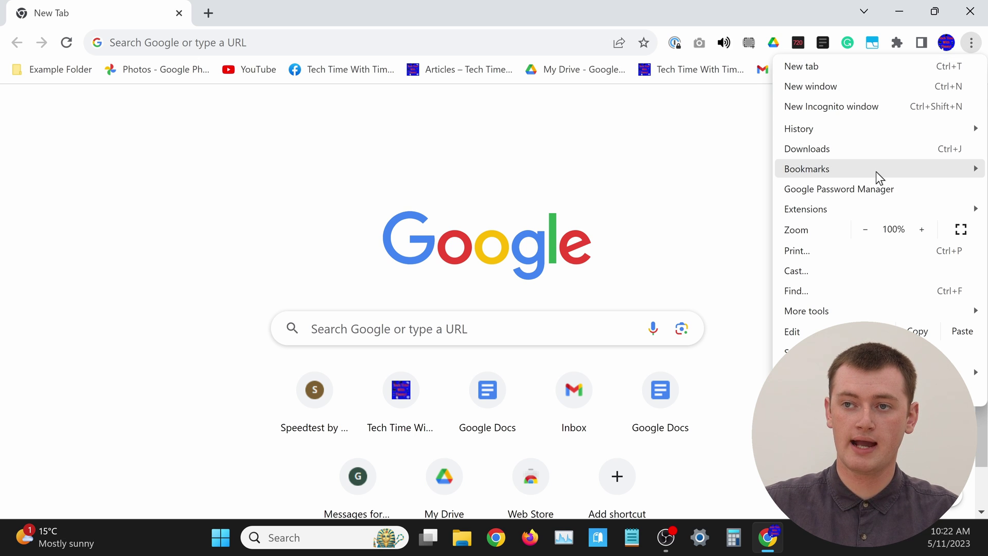
mouse_move(878, 176)
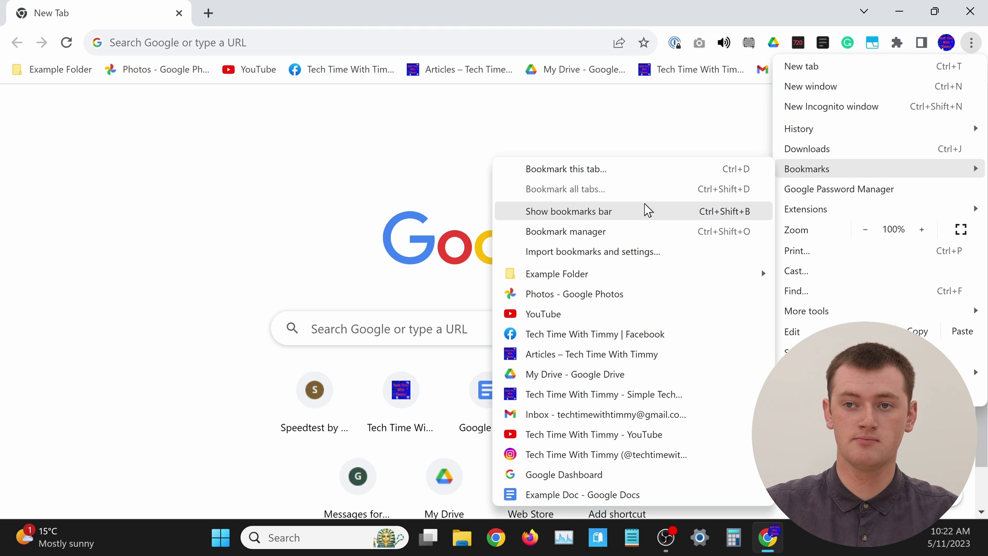
click(591, 242)
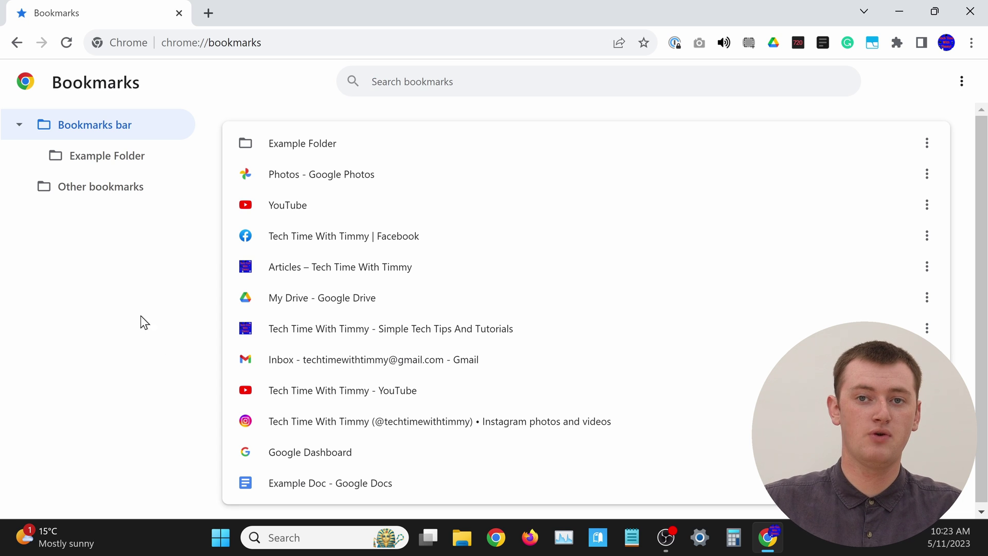
Step: View the Other bookmarks and Example Folder contents in the Bookmark manager and return to the Bookmarks bar folder
click(102, 191)
click(102, 160)
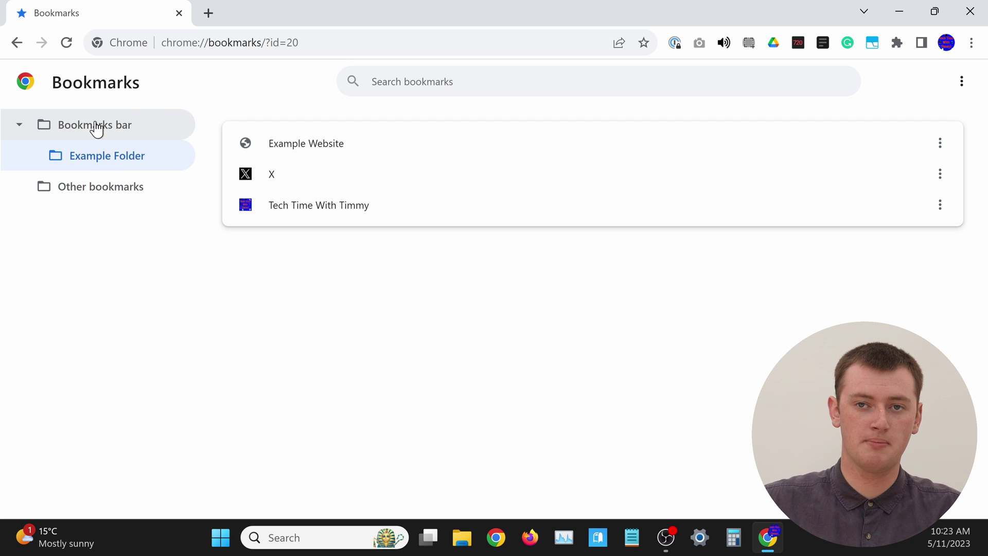
click(95, 128)
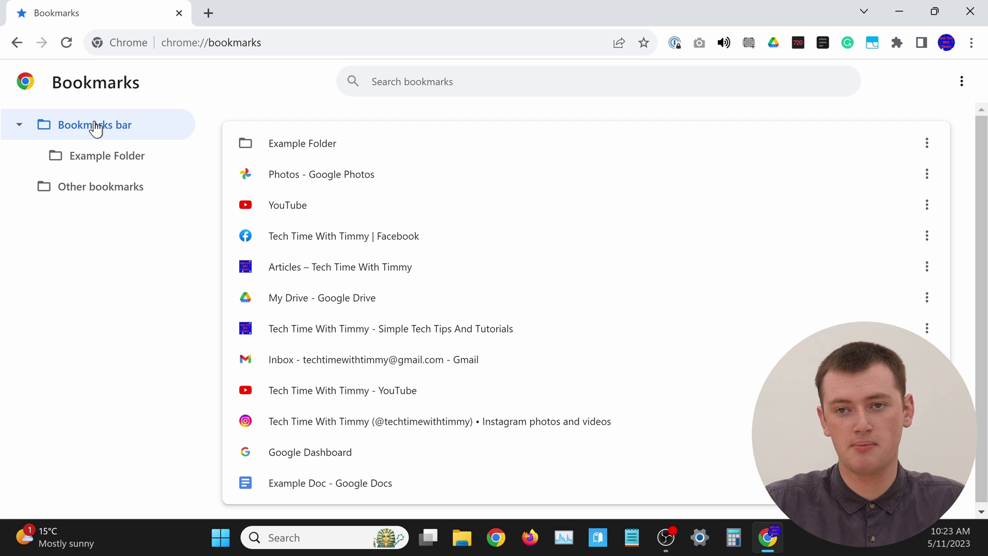
Step: Sort the Bookmarks bar folder by name in the Bookmark manager
click(101, 119)
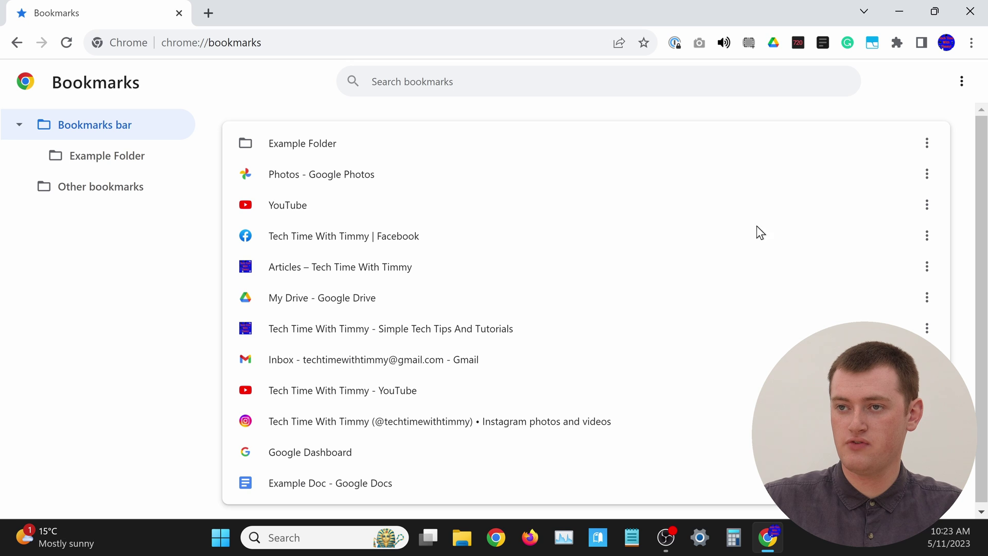
click(961, 84)
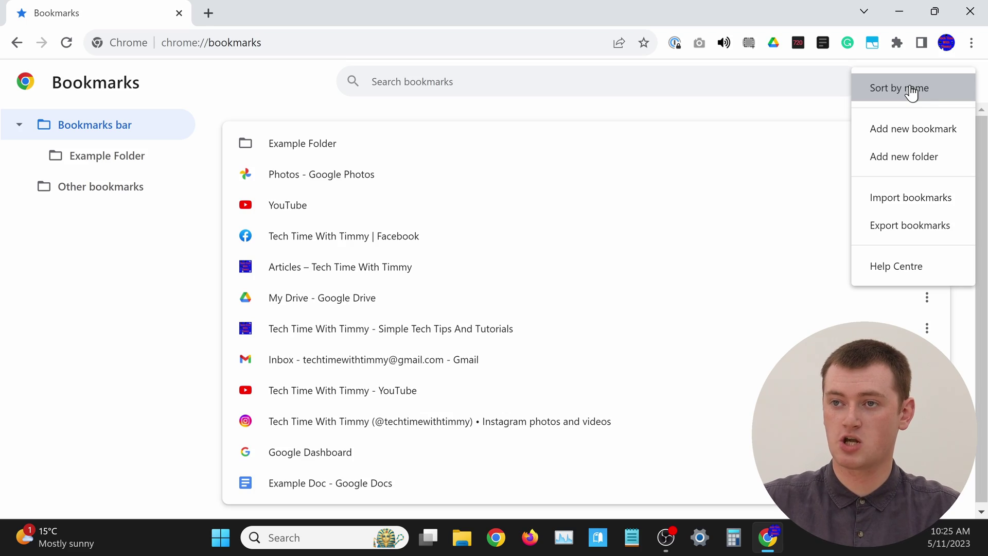
click(916, 89)
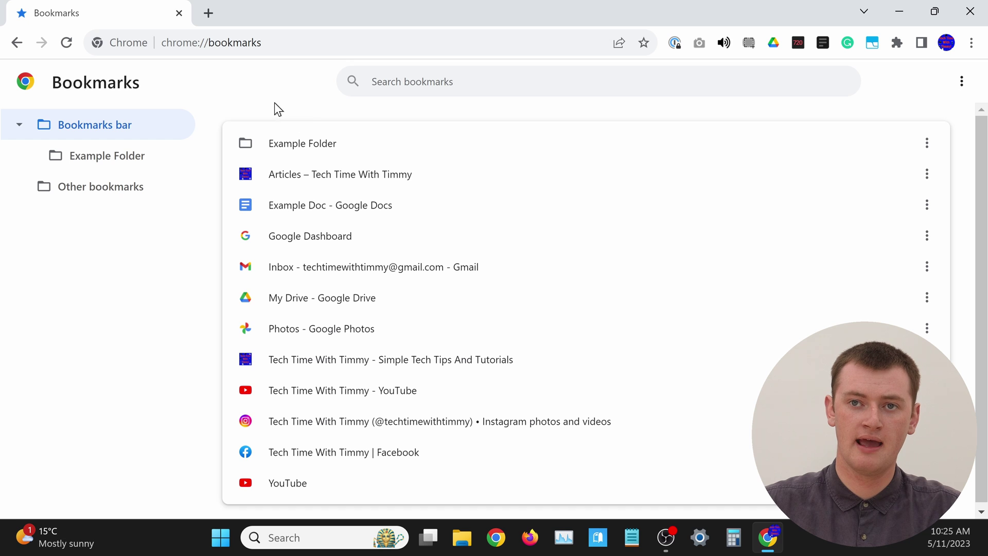
Step: Open a new tab and check the bookmark order on the bookmarks bar and in the main bookmarks list
click(207, 12)
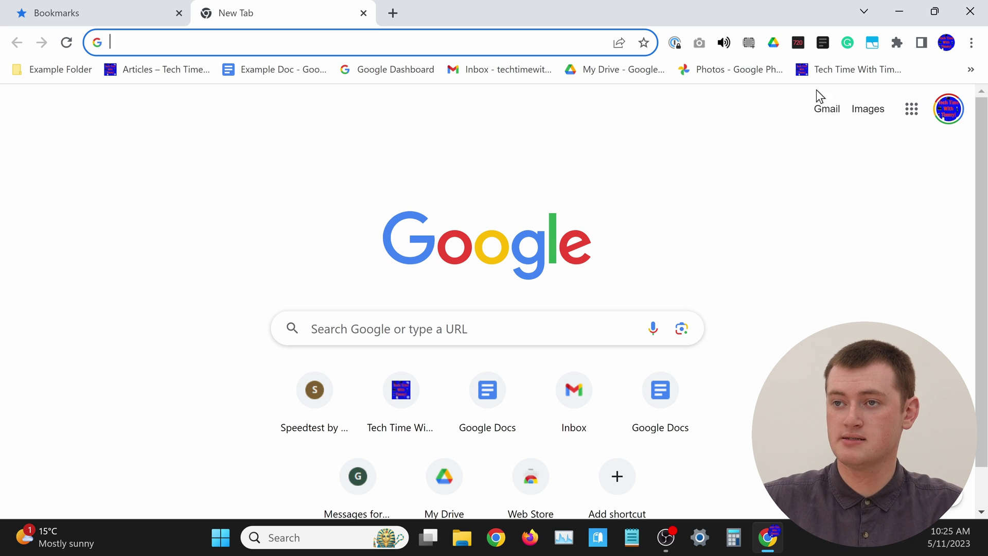
click(974, 47)
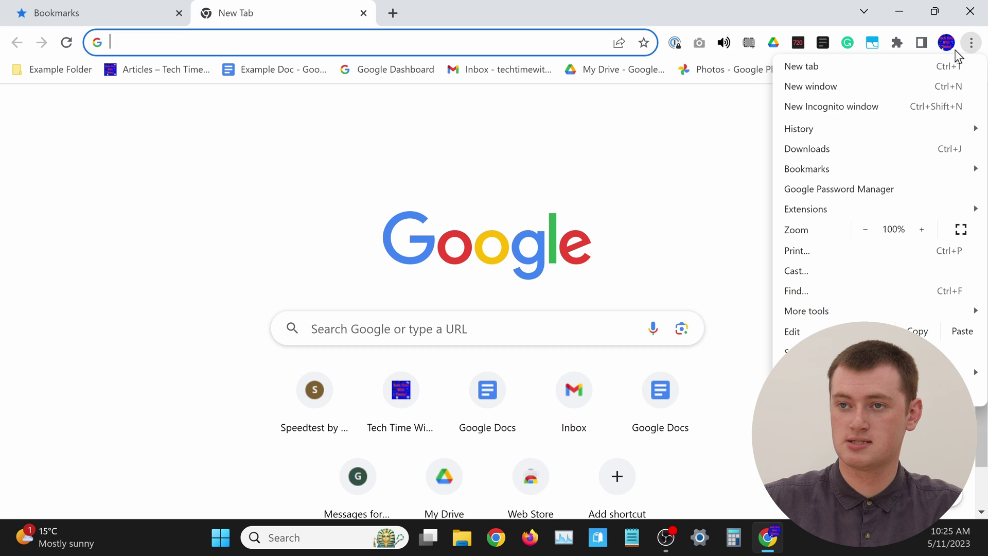
mouse_move(824, 182)
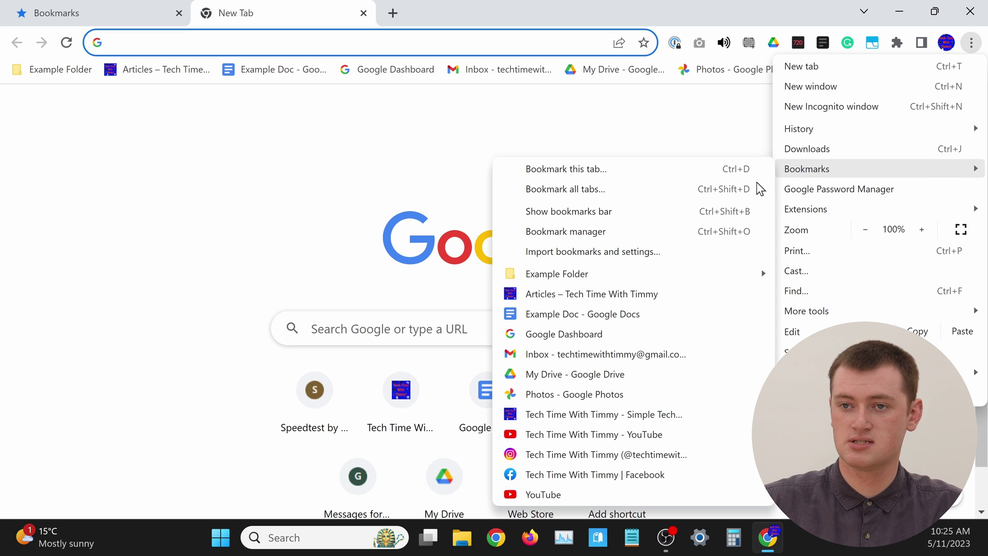
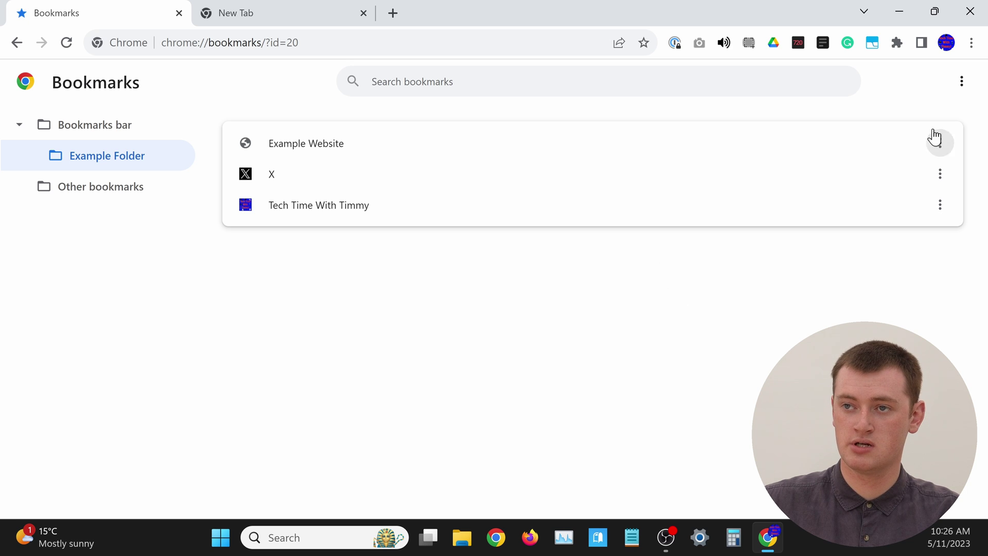
Step: Sort the bookmarks inside Example Folder by name in the Bookmark manager
click(965, 91)
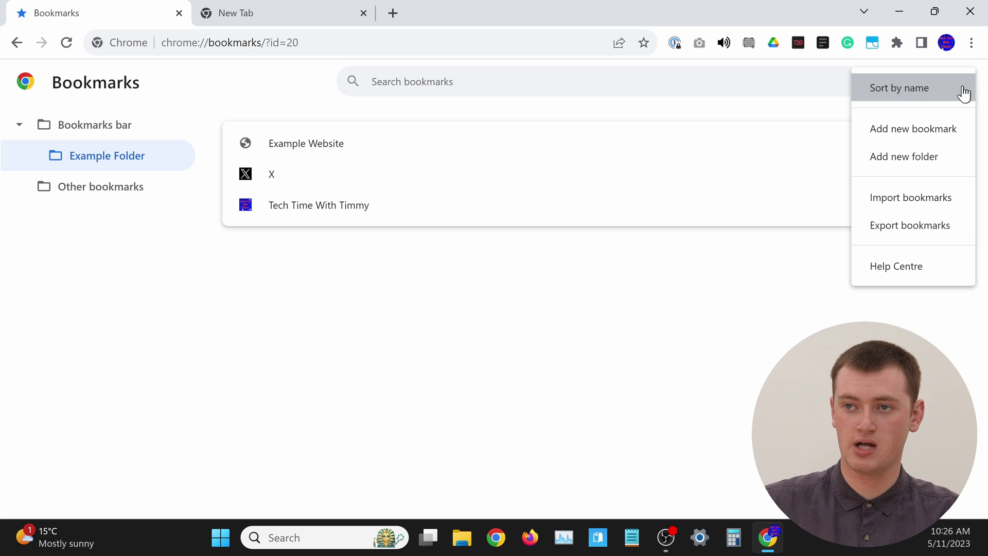
click(893, 94)
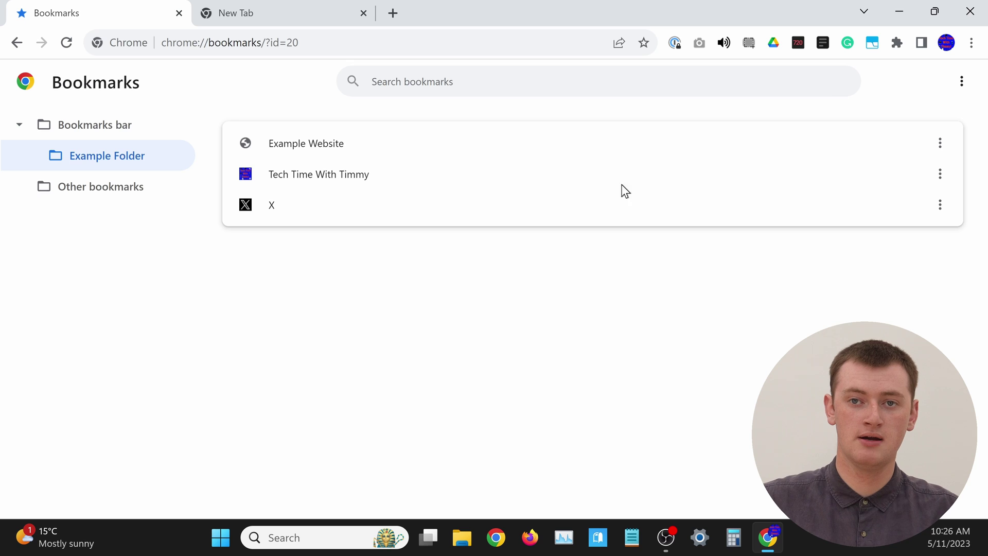
Step: Check the organising options for the Other bookmarks folder and return to the Bookmarks bar folder
click(111, 197)
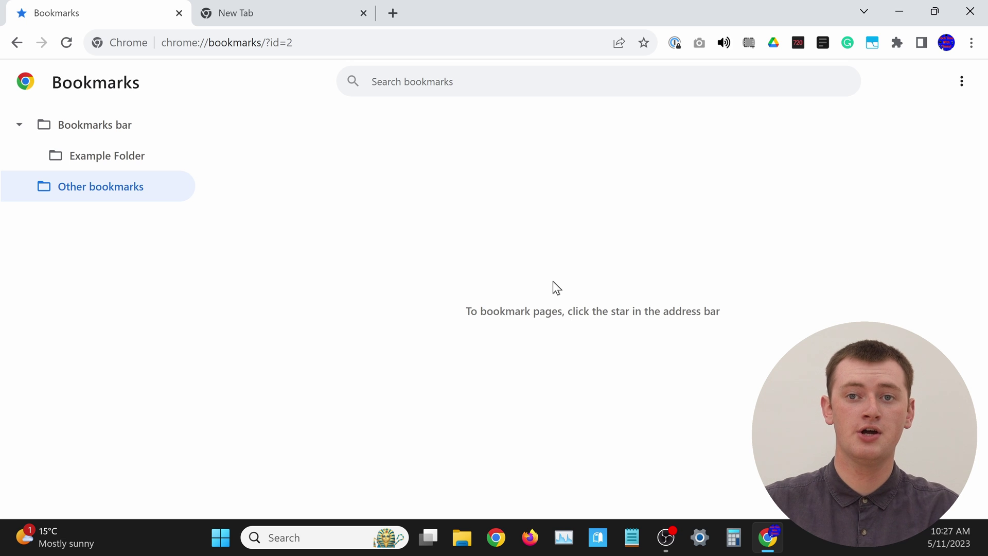
click(960, 84)
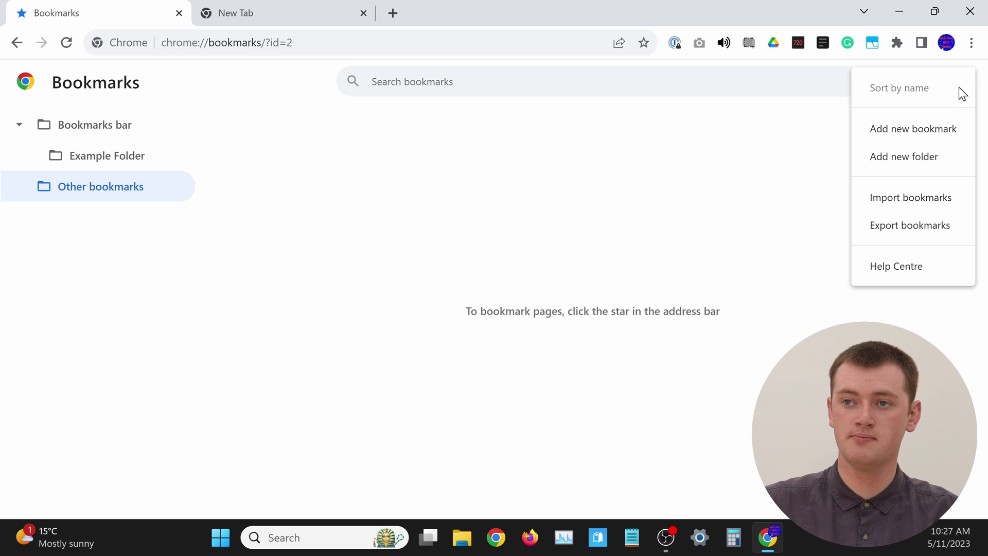
click(635, 322)
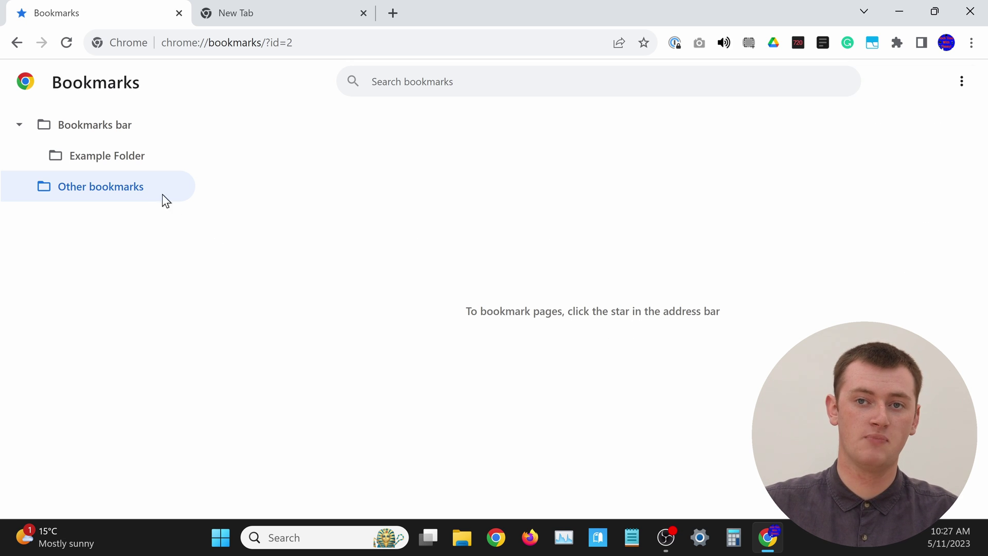
click(130, 123)
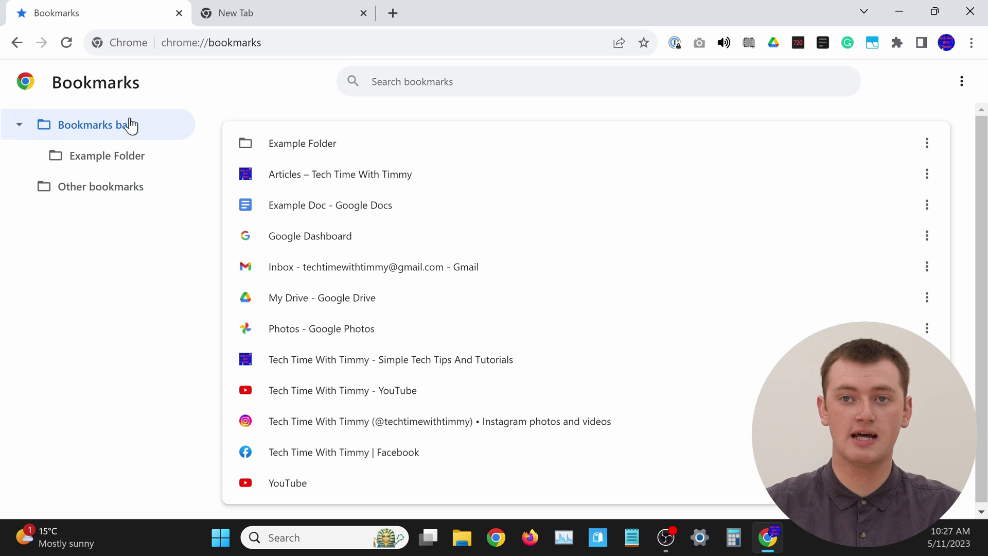
Step: Switch to the new tab and check the contents of Example Folder on the bookmarks bar
click(245, 15)
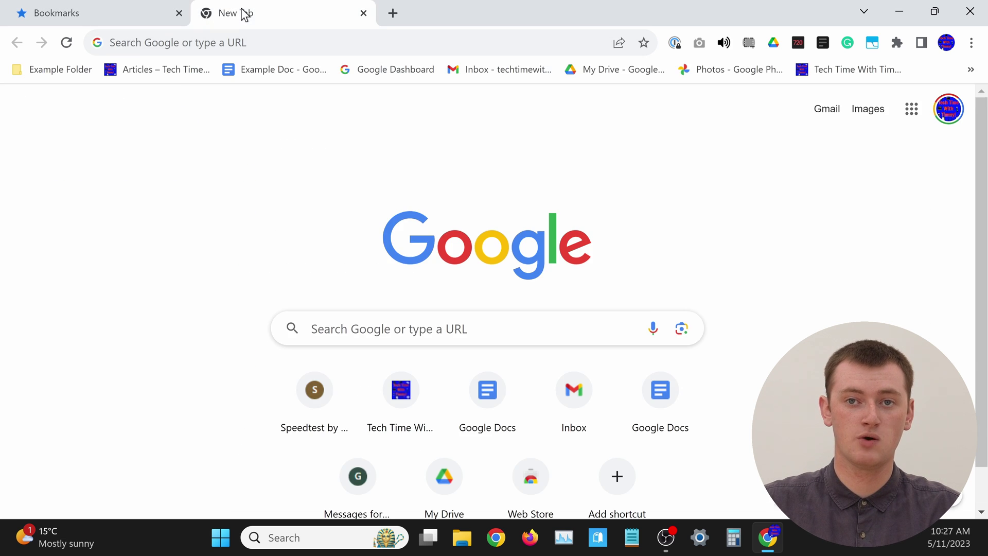
click(42, 75)
click(231, 170)
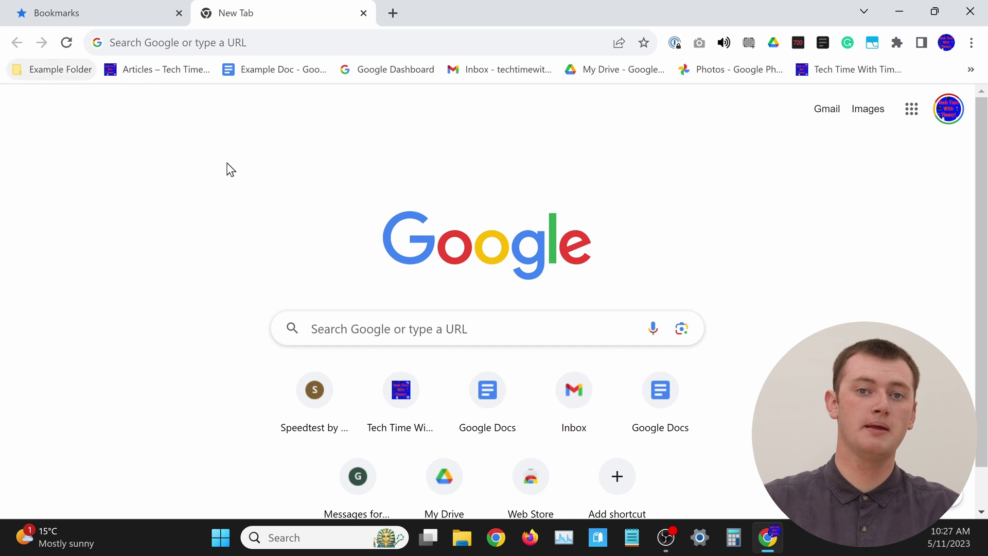